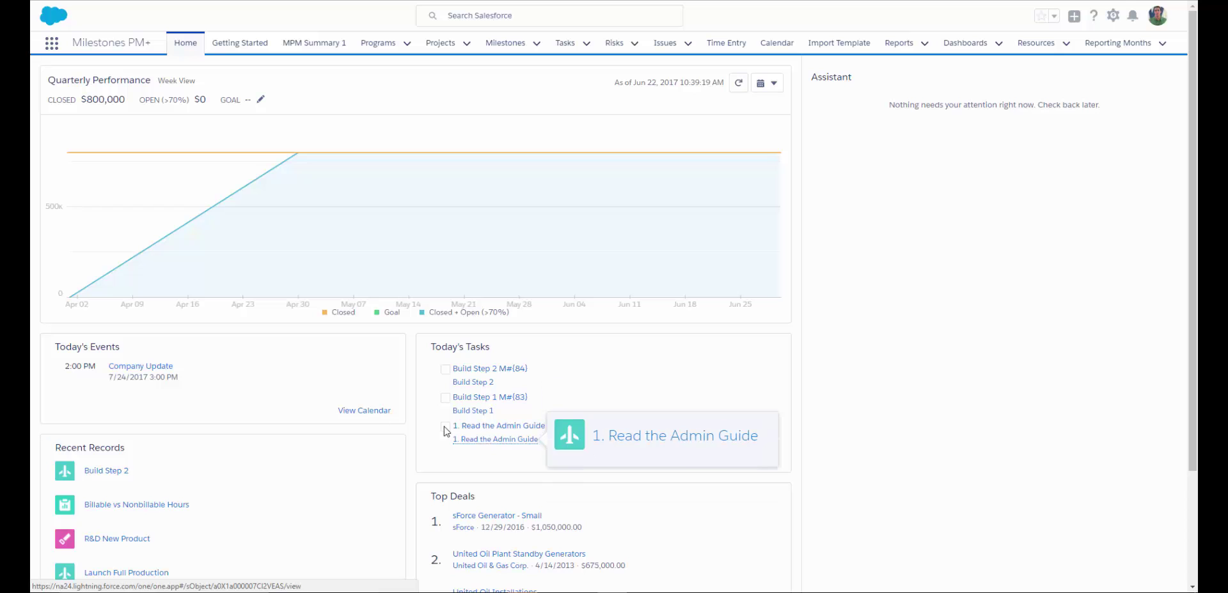
Glance over My Tasks, return Home, and open the July 23–29, 2017 calendar week
{"action": "left_click", "coordinate": [459, 396]}
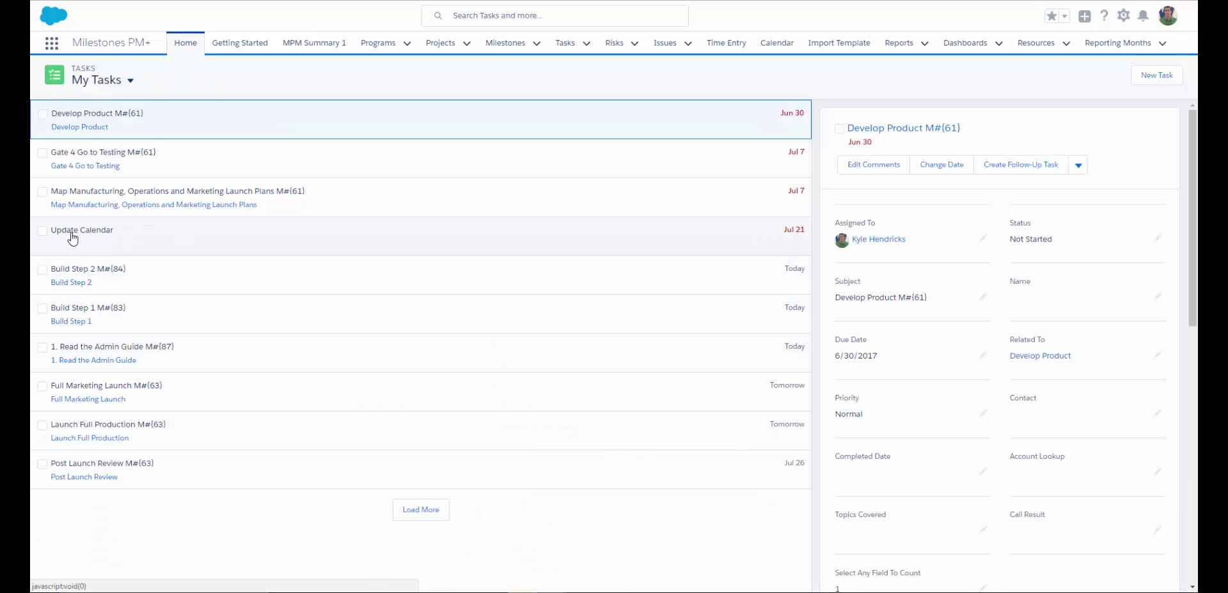
{"action": "mouse_move", "coordinate": [91, 213]}
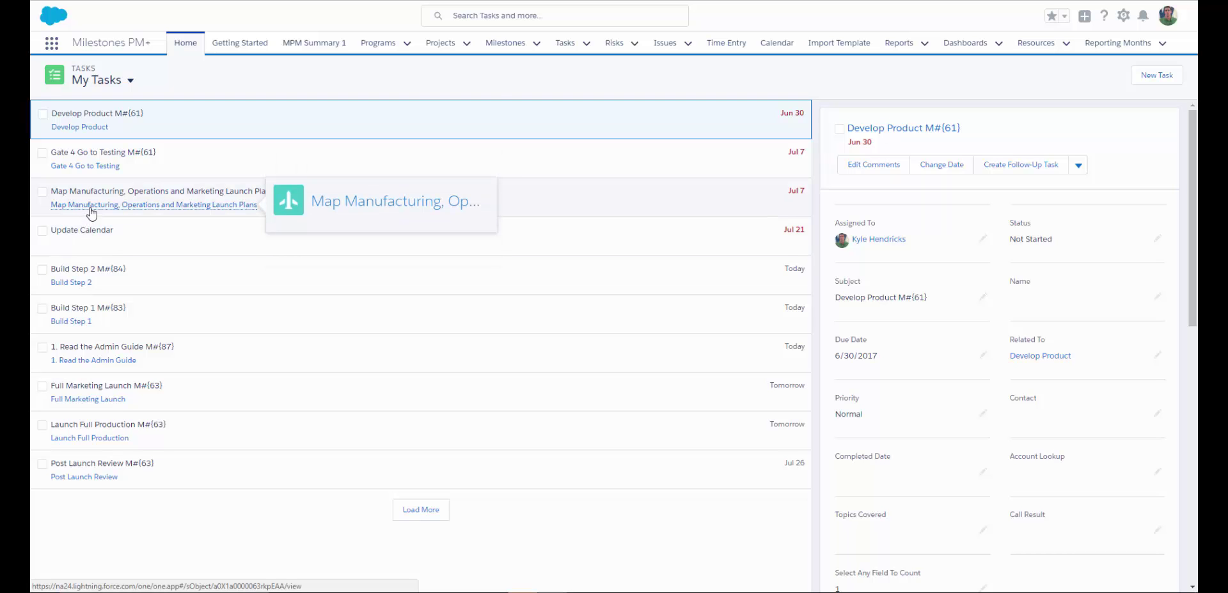
{"action": "key", "text": "alt+Left"}
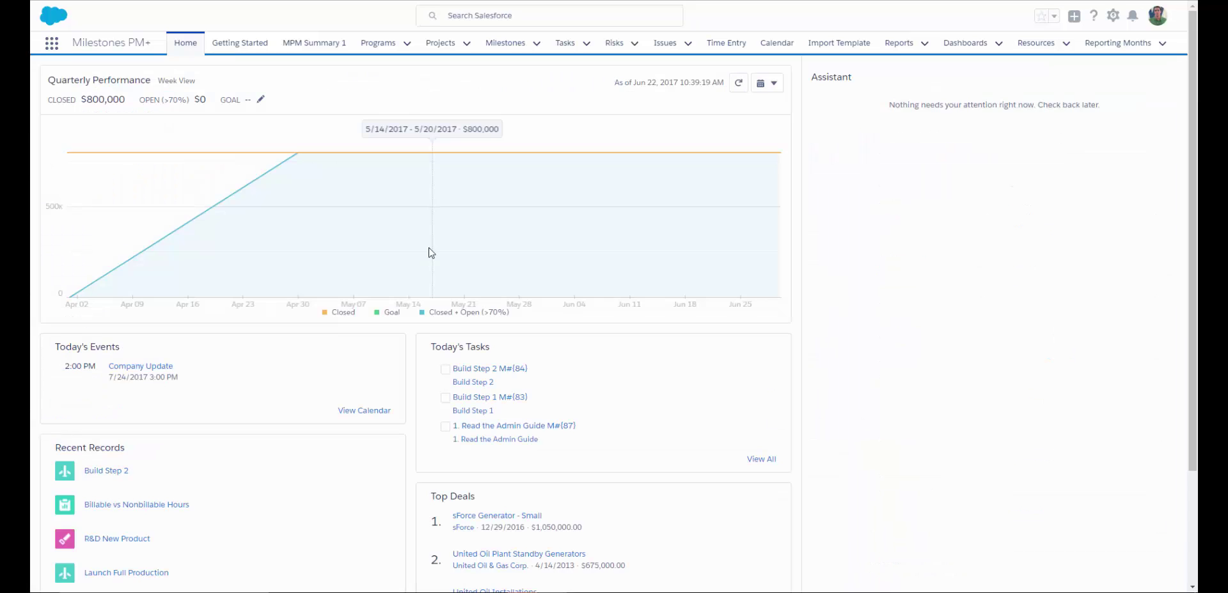
{"action": "left_click", "coordinate": [354, 412]}
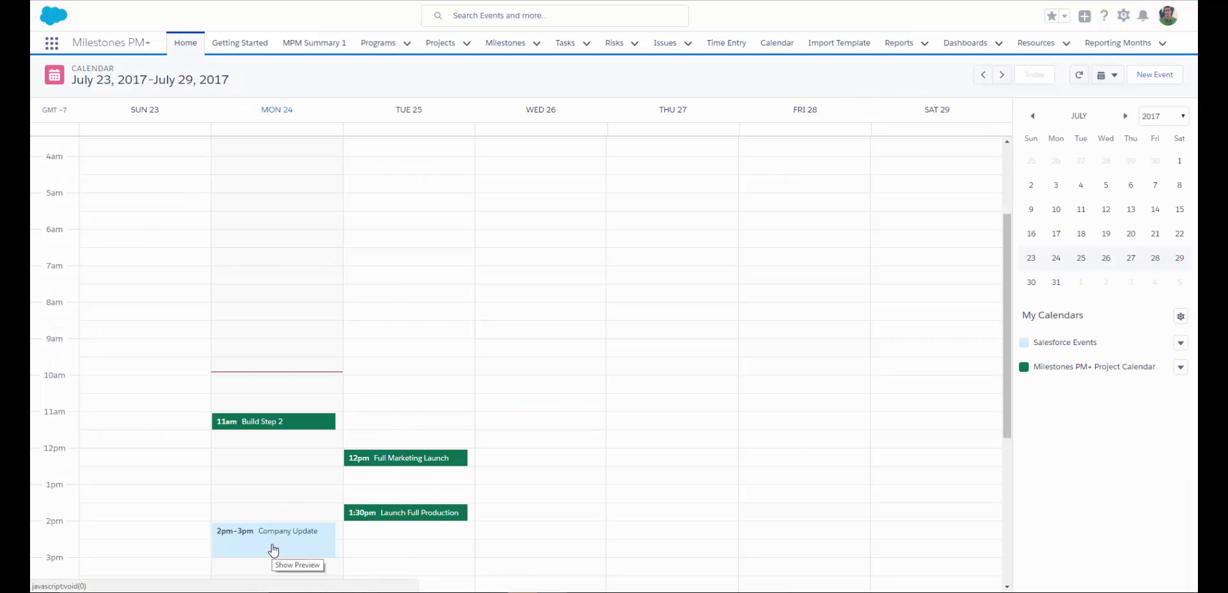
Open the Build Step 2 task record from the calendar and check the R&D New Product project link
{"action": "left_click", "coordinate": [265, 426]}
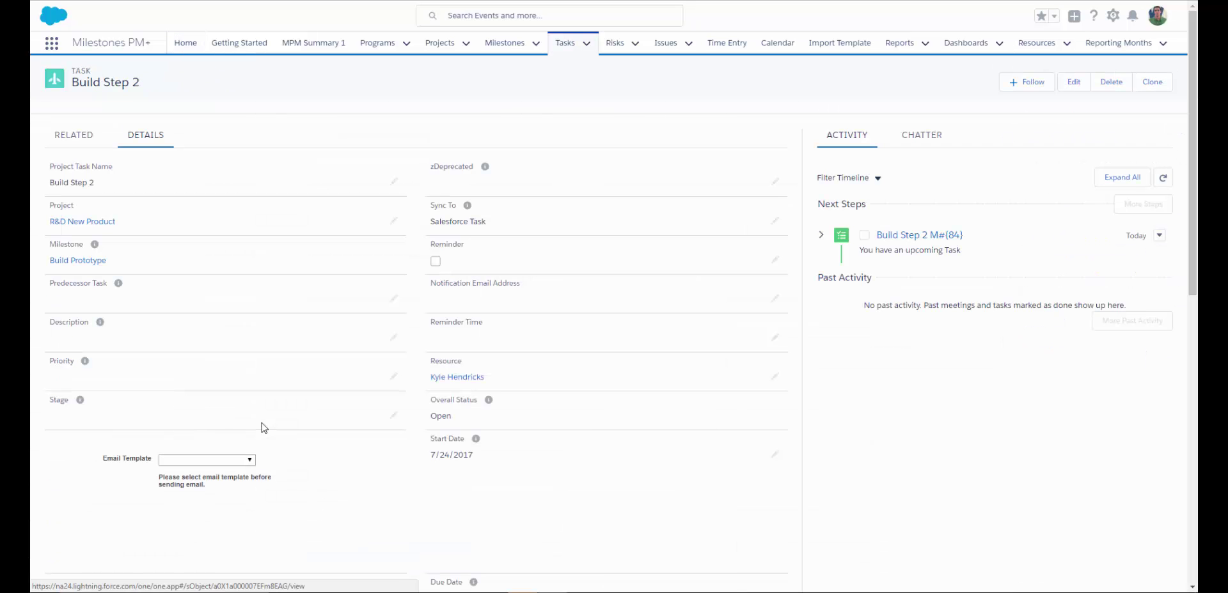
{"action": "right_click", "coordinate": [90, 223]}
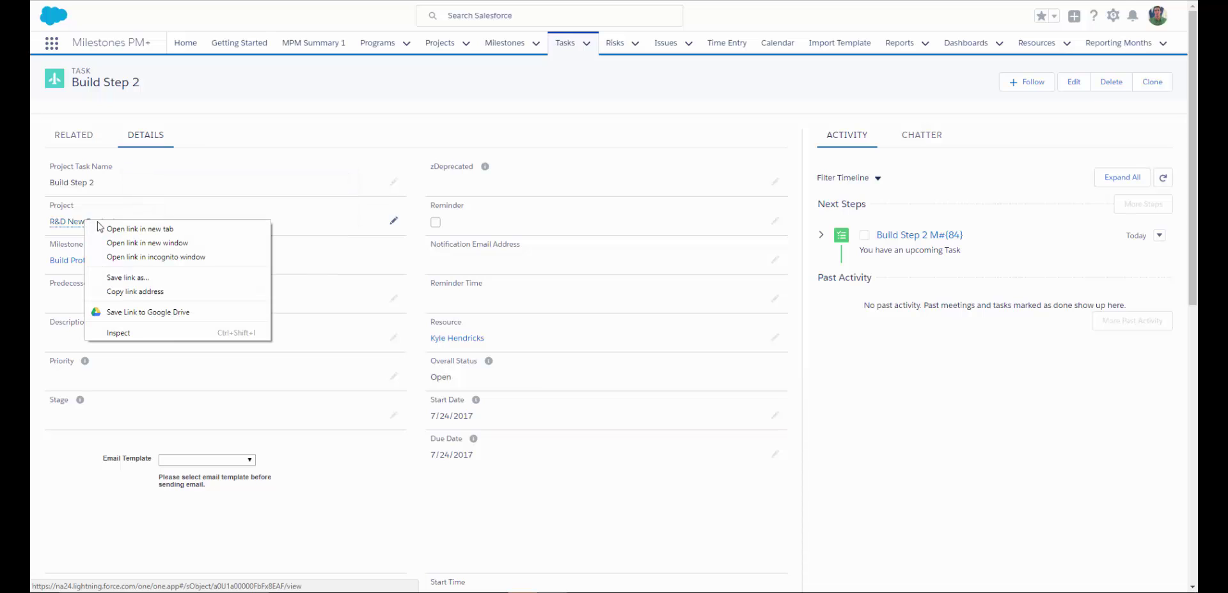
{"action": "left_click", "coordinate": [139, 229]}
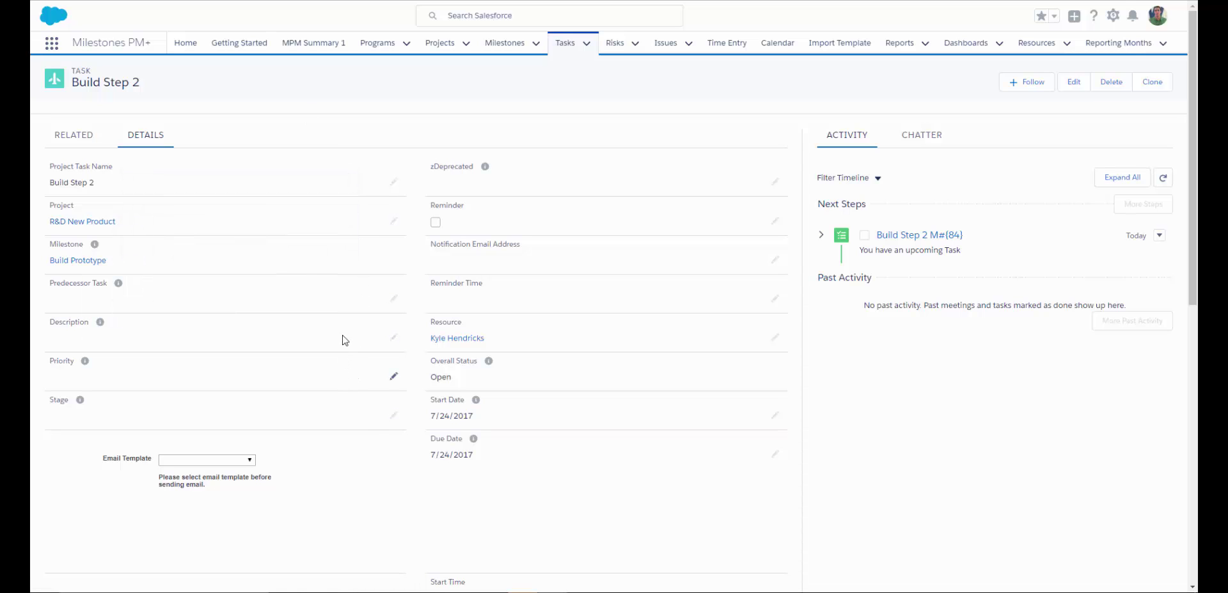
Replace the task's current resource with the new team member and save
{"action": "left_click", "coordinate": [771, 339]}
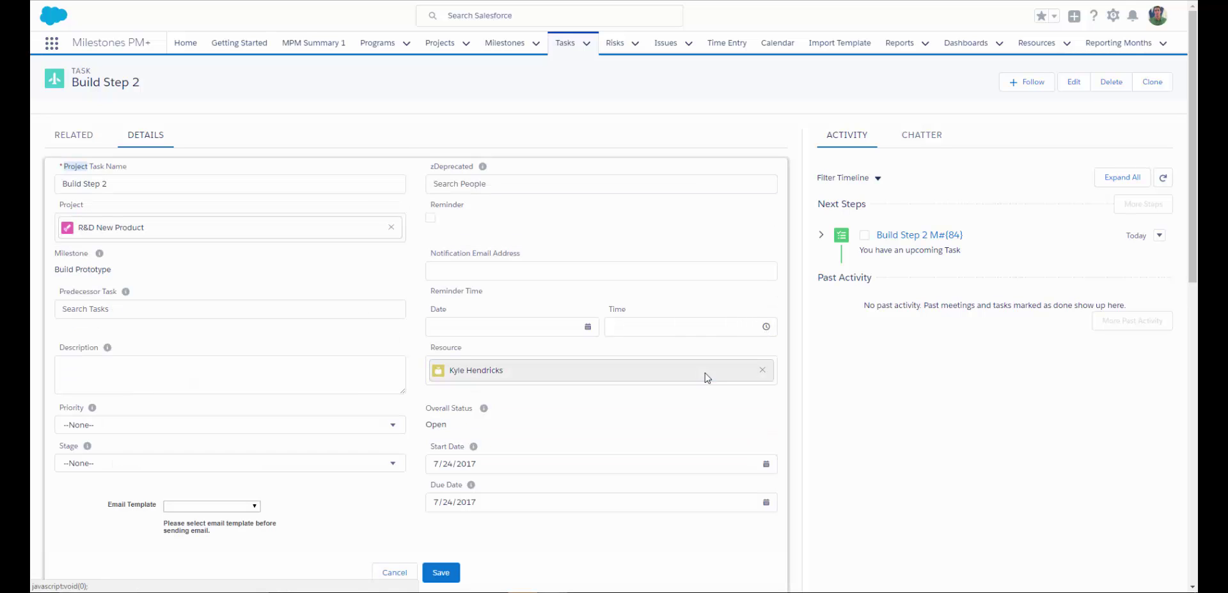
{"action": "left_click", "coordinate": [769, 374]}
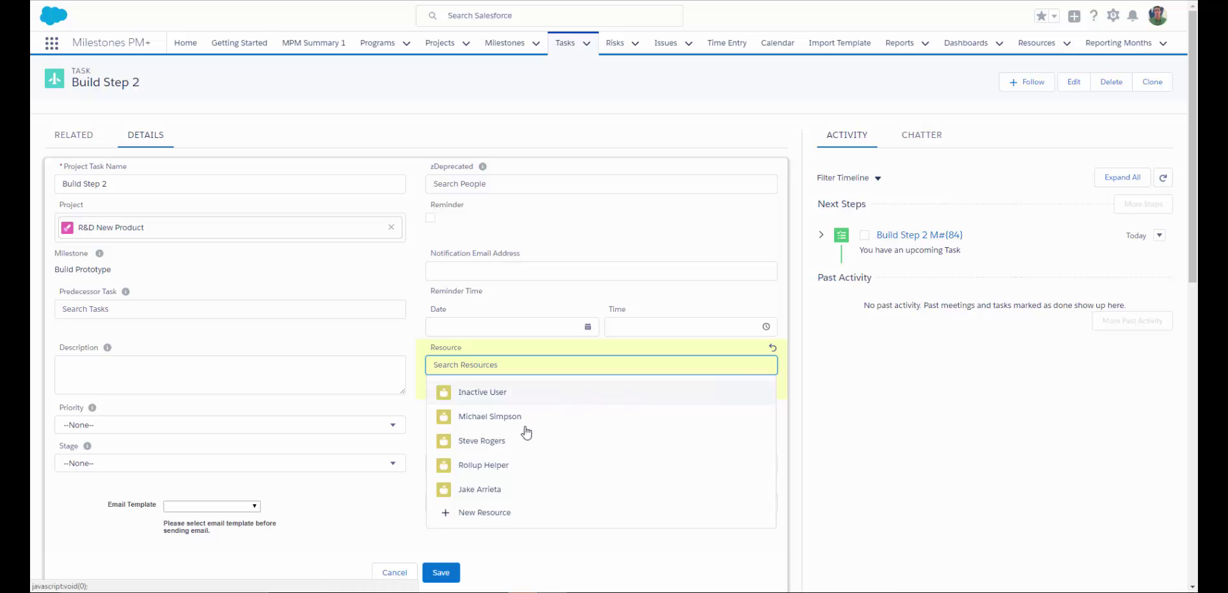
{"action": "left_click", "coordinate": [489, 446]}
{"action": "left_click", "coordinate": [441, 573]}
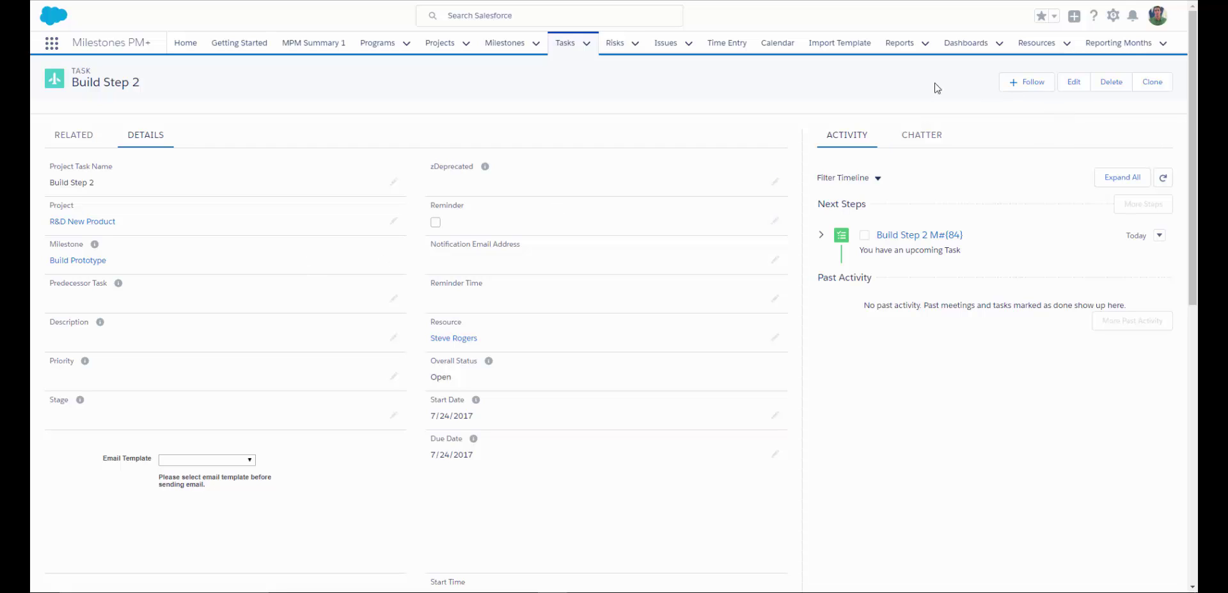
Edit the task record page and open the Project Task Layout behind Record Detail
{"action": "left_click", "coordinate": [1113, 16]}
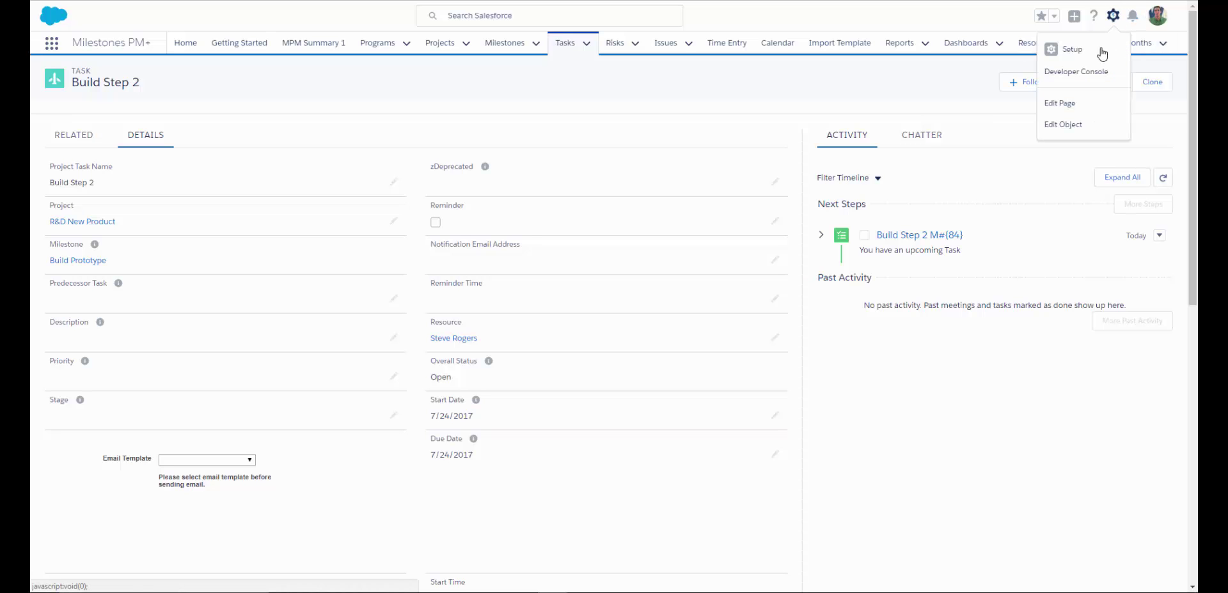
{"action": "left_click", "coordinate": [1061, 104]}
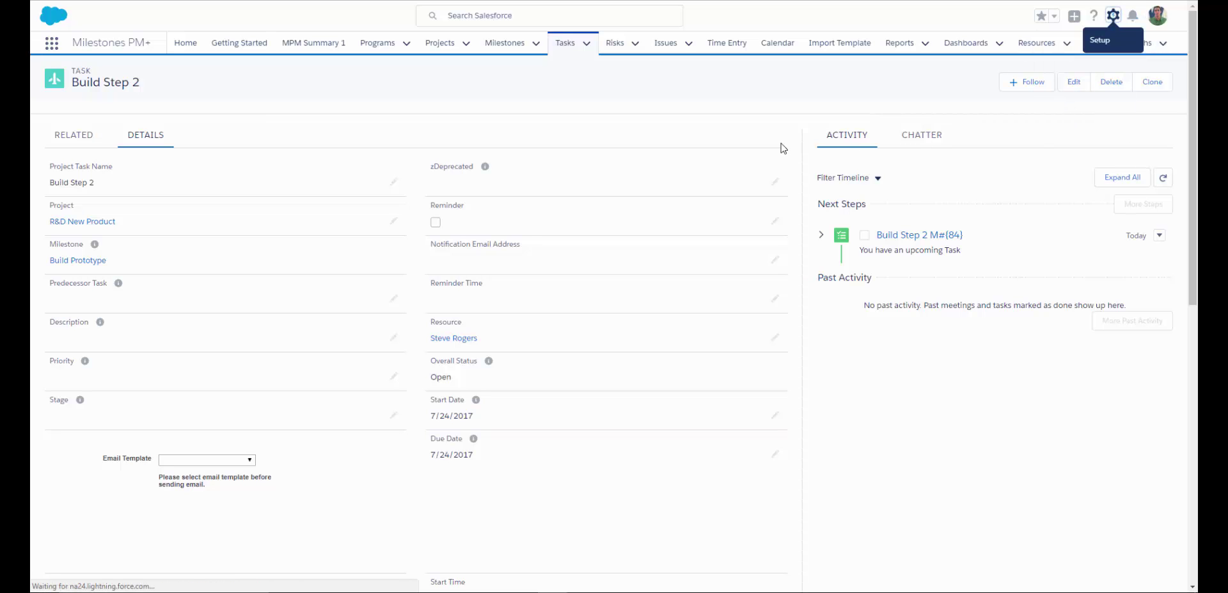
{"action": "left_click", "coordinate": [425, 308]}
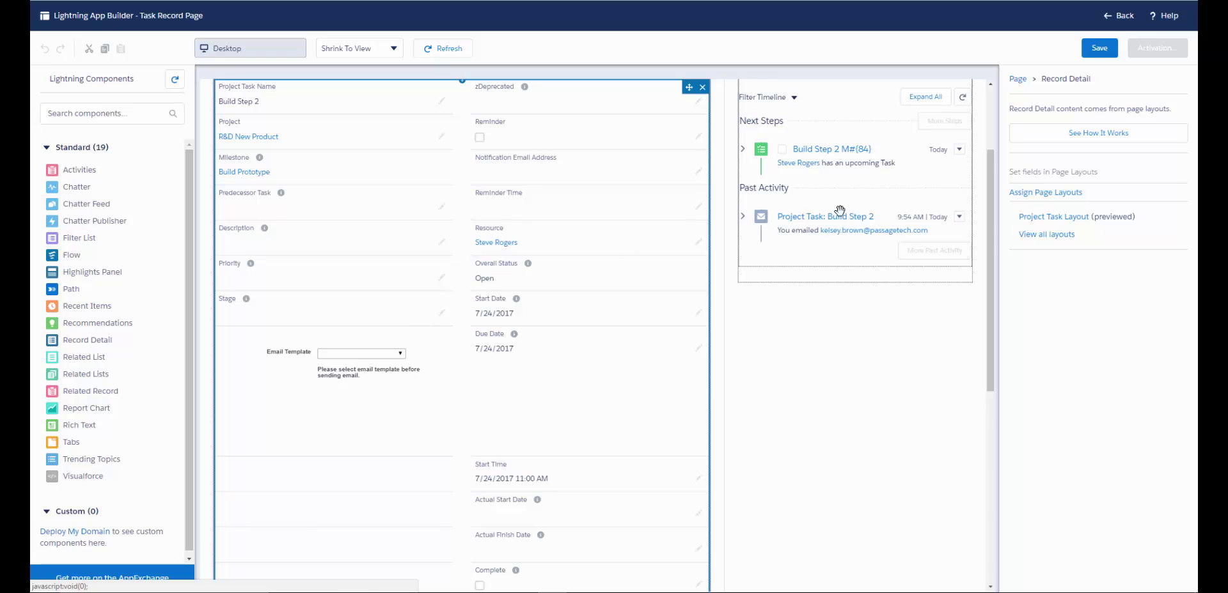
{"action": "left_click", "coordinate": [1049, 235]}
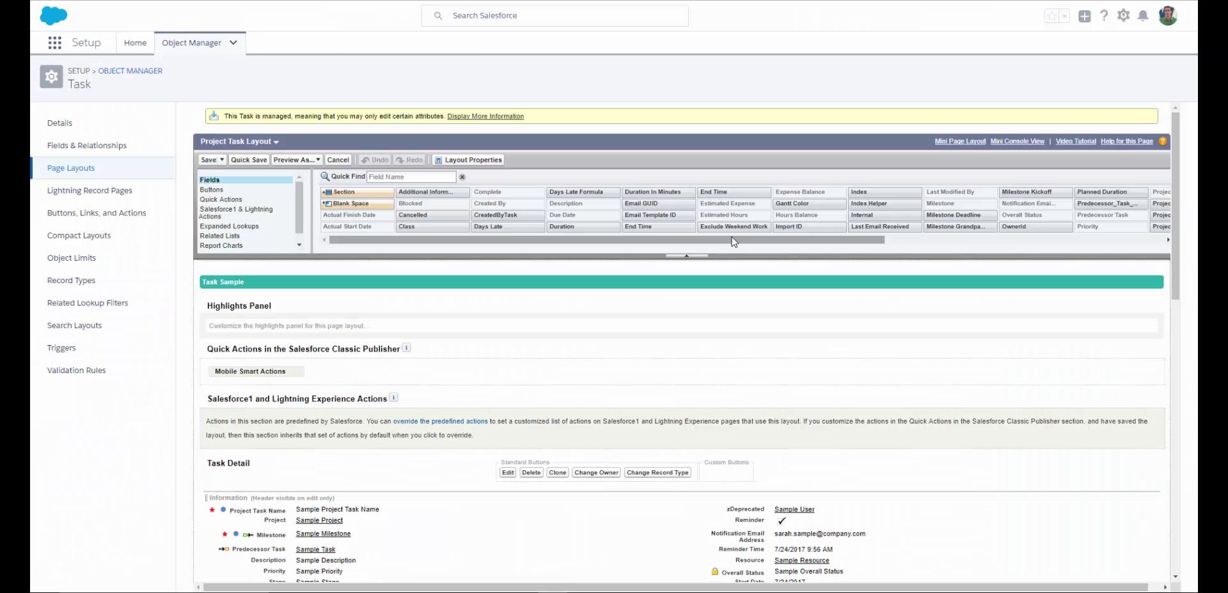
Drag the Sync To field into the right column below Reminder
{"action": "left_click_drag", "start_coordinate": [768, 241], "coordinate": [1054, 247]}
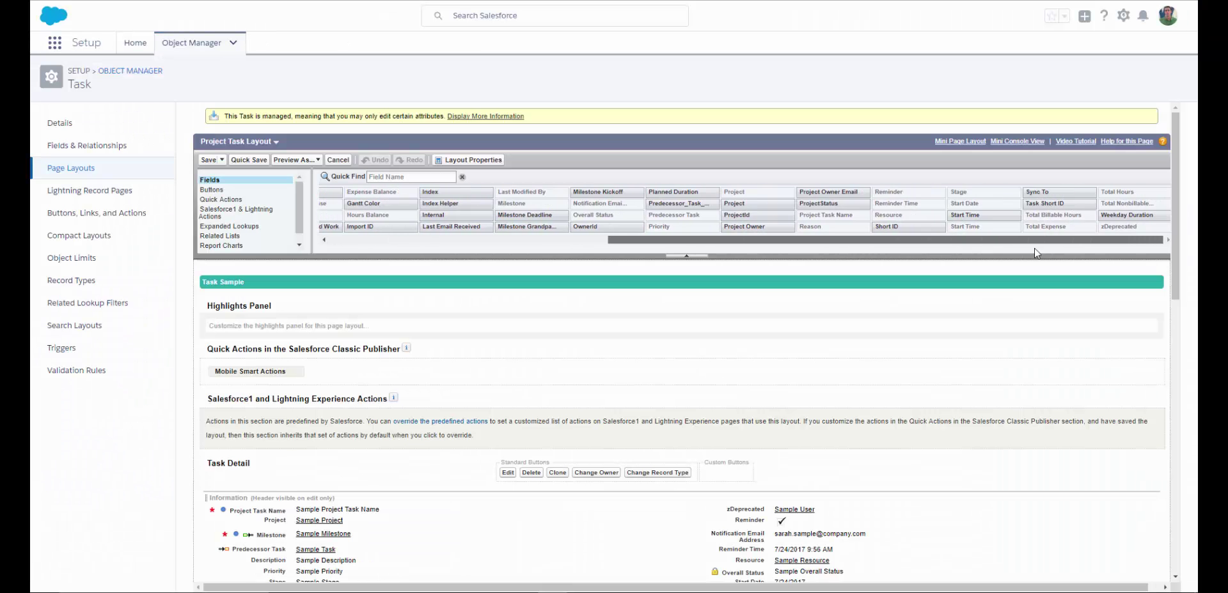
{"action": "scroll", "coordinate": [1056, 251], "scroll_direction": "down", "scroll_amount": 3}
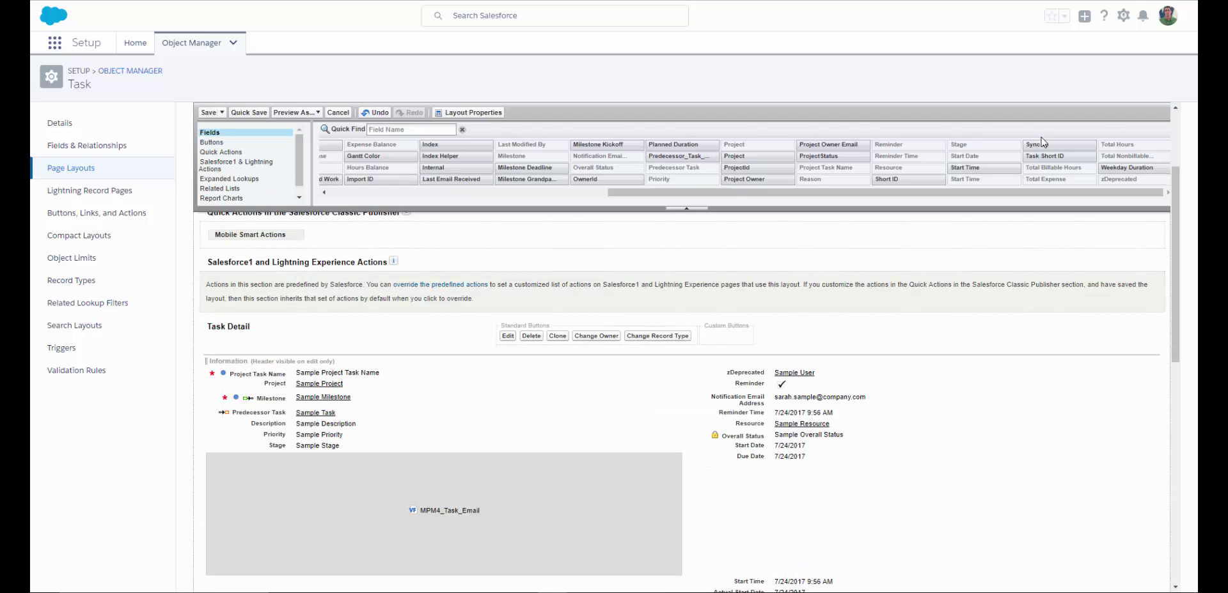
{"action": "left_click_drag", "start_coordinate": [1043, 143], "coordinate": [764, 399]}
Save the layout, then set Build Step 2's Sync To to Salesforce Task and save
{"action": "left_click", "coordinate": [208, 113]}
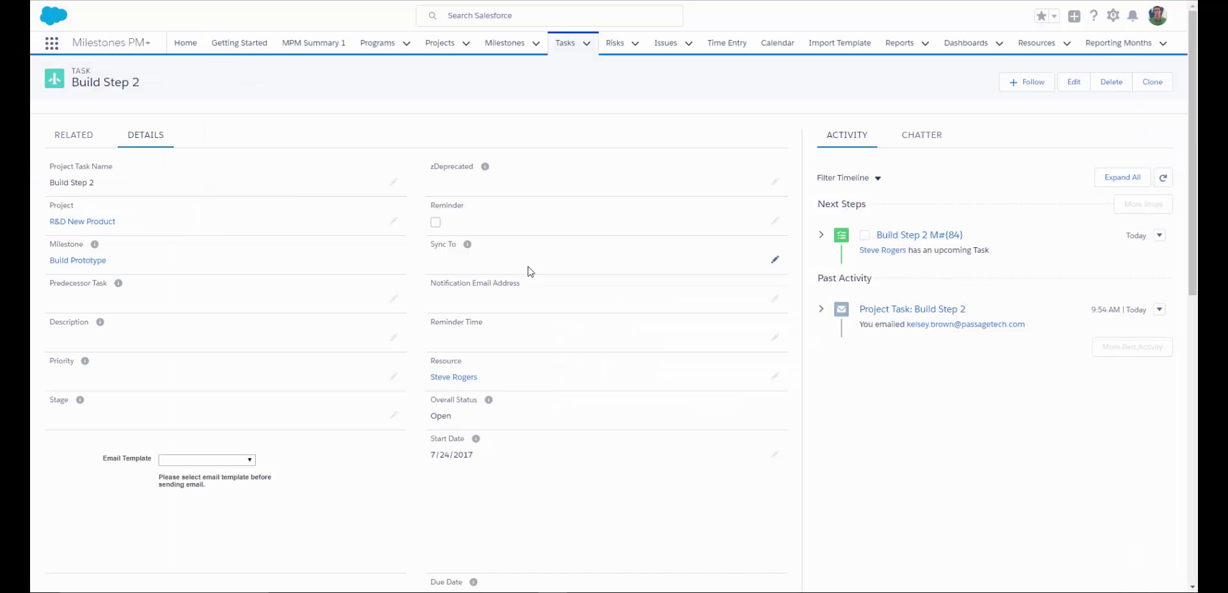
{"action": "left_click", "coordinate": [774, 260]}
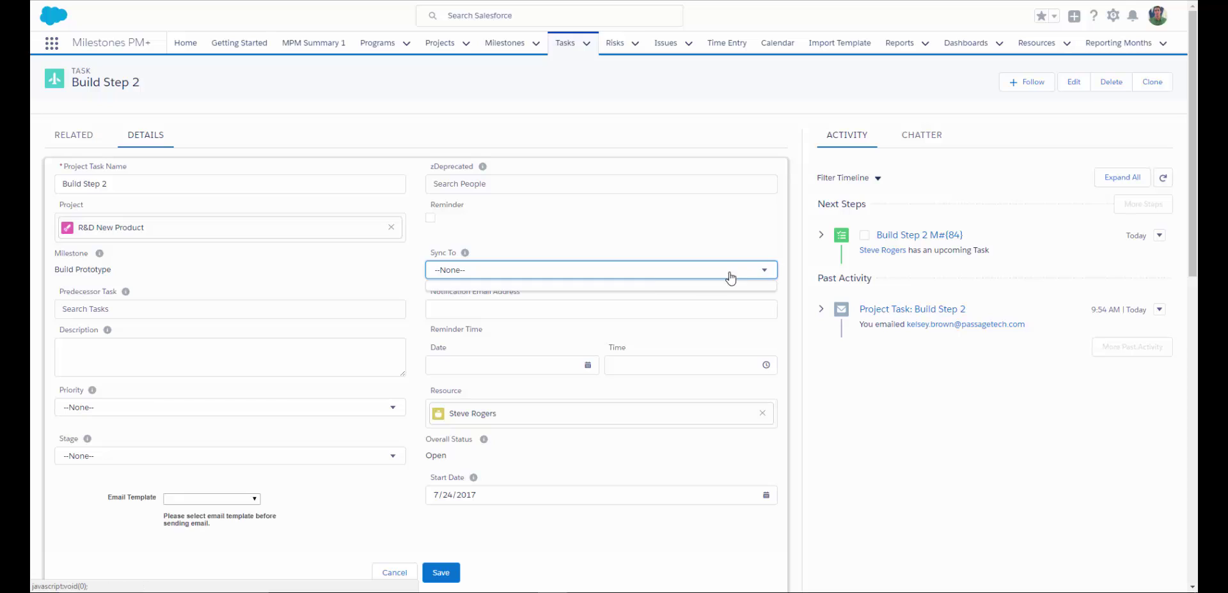
{"action": "left_click", "coordinate": [649, 275]}
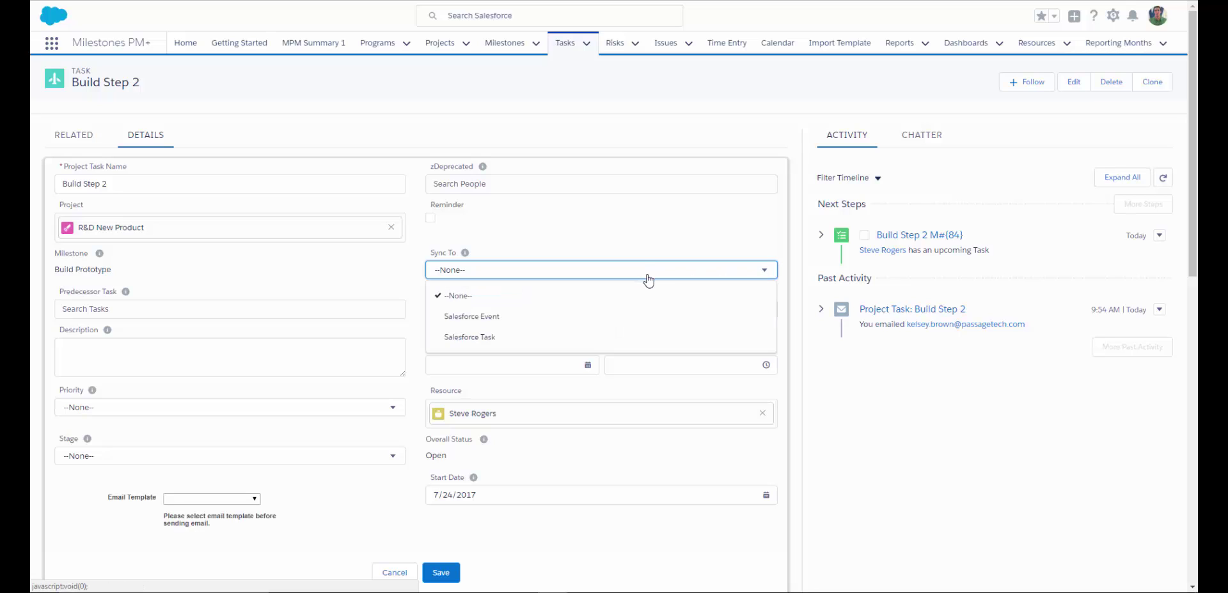
{"action": "left_click", "coordinate": [635, 338]}
{"action": "left_click", "coordinate": [448, 575]}
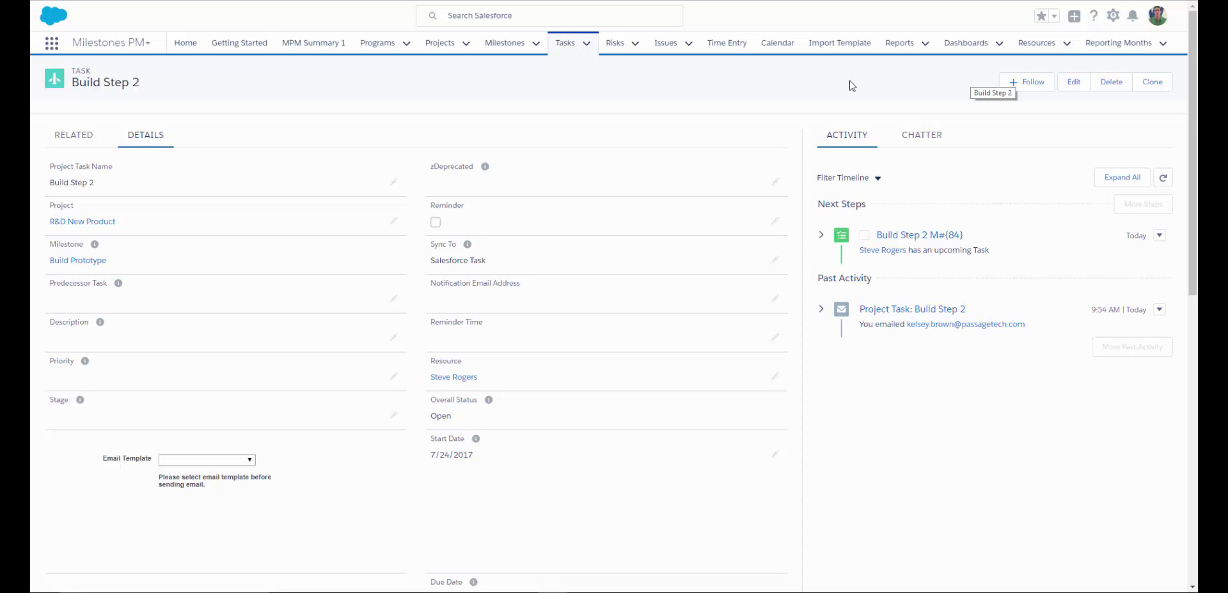
Go to Setup and find the Custom Settings page through Quick Find
{"action": "left_click", "coordinate": [1114, 17]}
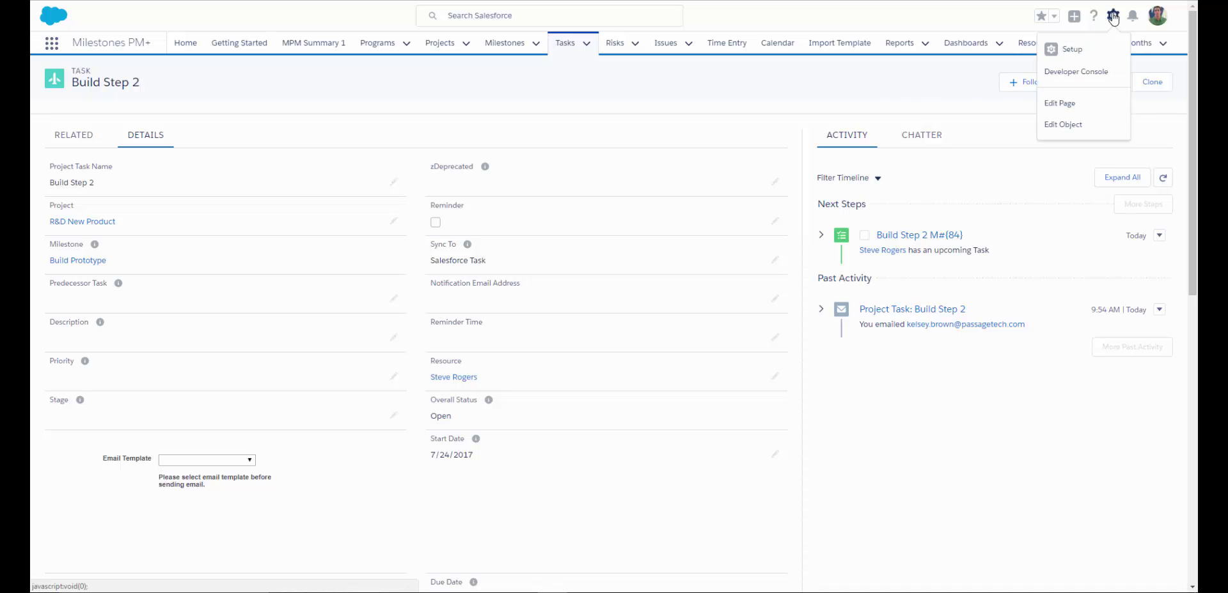
{"action": "left_click", "coordinate": [1067, 48]}
{"action": "left_click", "coordinate": [71, 78]}
{"action": "type", "text": "Custom Settin"}
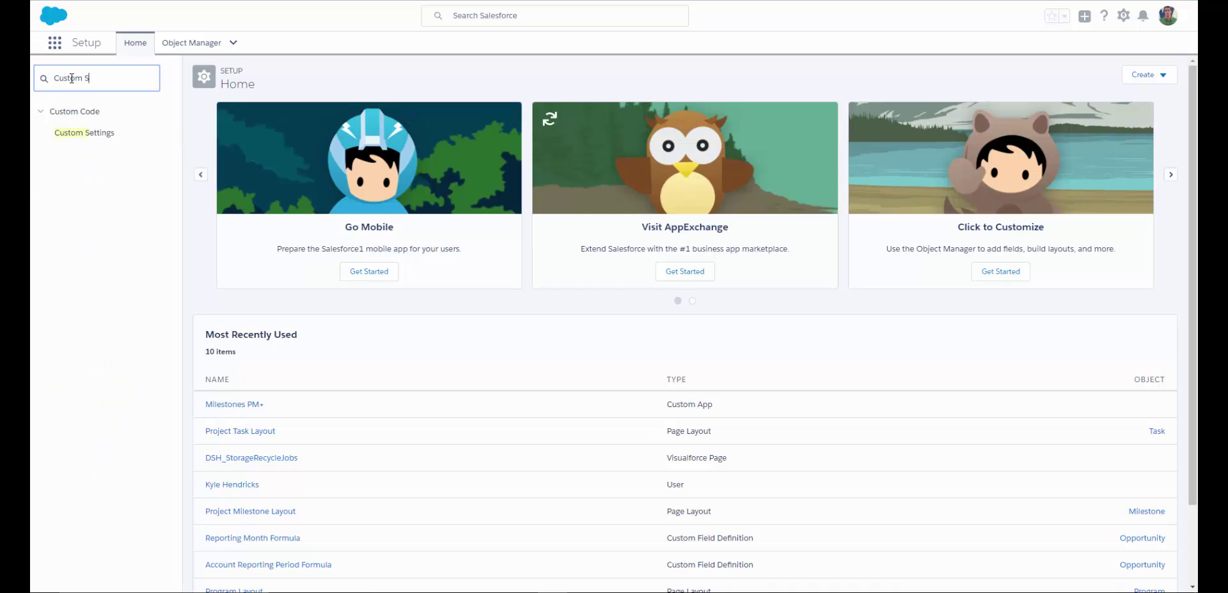
{"action": "left_click", "coordinate": [81, 135]}
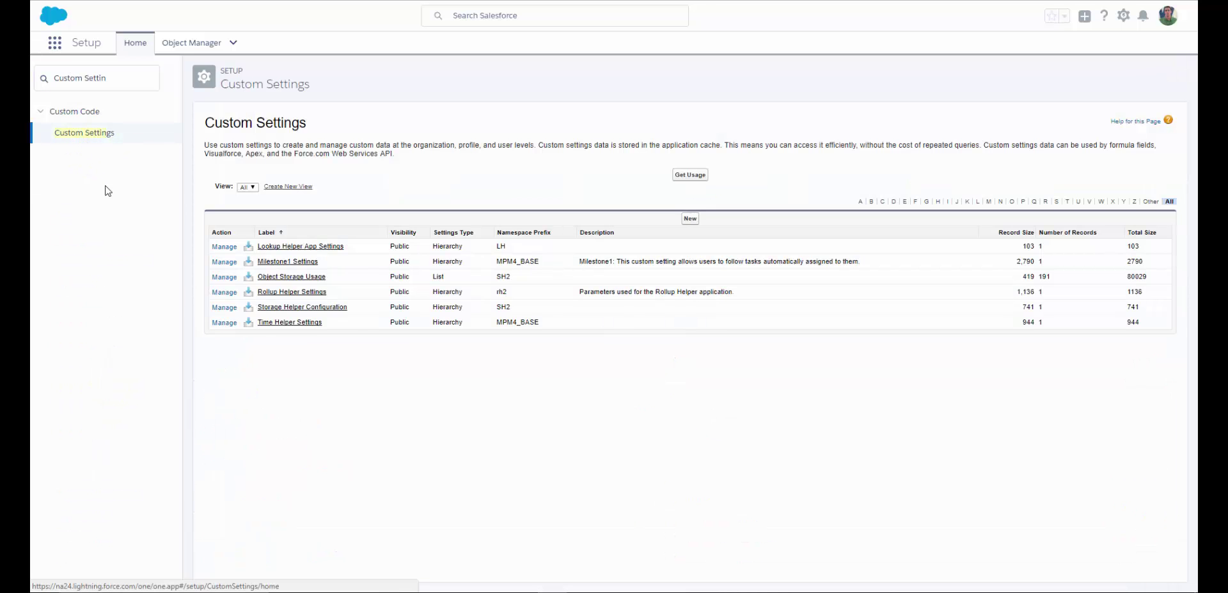
Open Milestone1 Settings and read the help text for its task sync options
{"action": "left_click", "coordinate": [224, 263]}
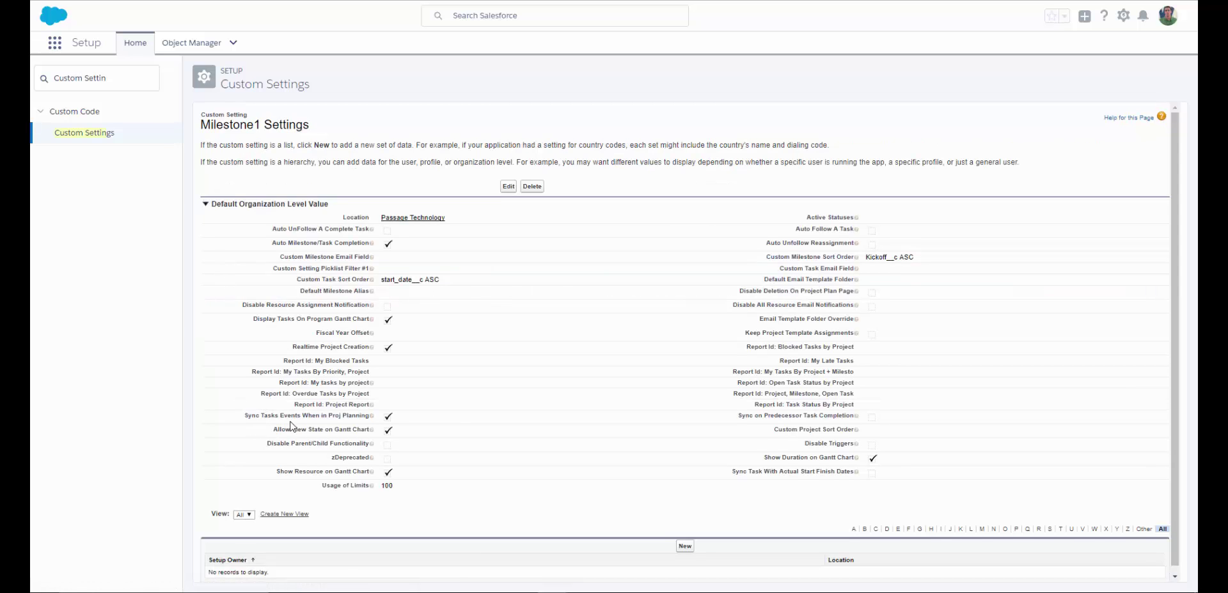
{"action": "mouse_move", "coordinate": [371, 417]}
{"action": "mouse_move", "coordinate": [857, 417]}
{"action": "mouse_move", "coordinate": [857, 473]}
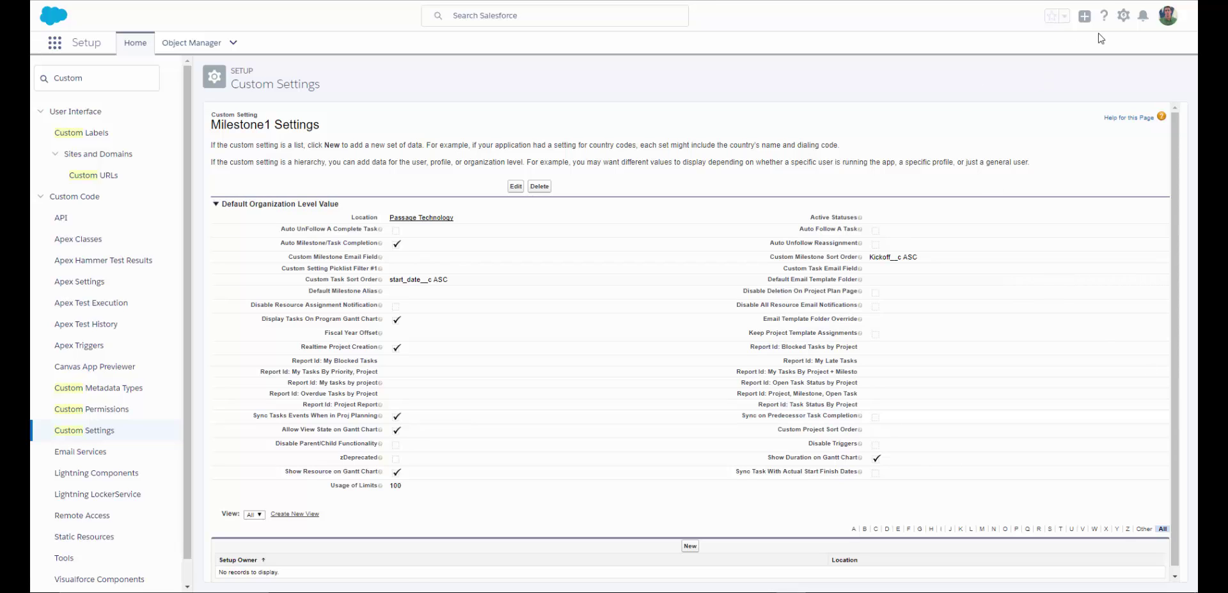
Return to Setup and open the Lightning Sync setup page via Quick Find 'Lightning Sy'
{"action": "left_click", "coordinate": [1124, 15]}
{"action": "type", "text": "Settin"}
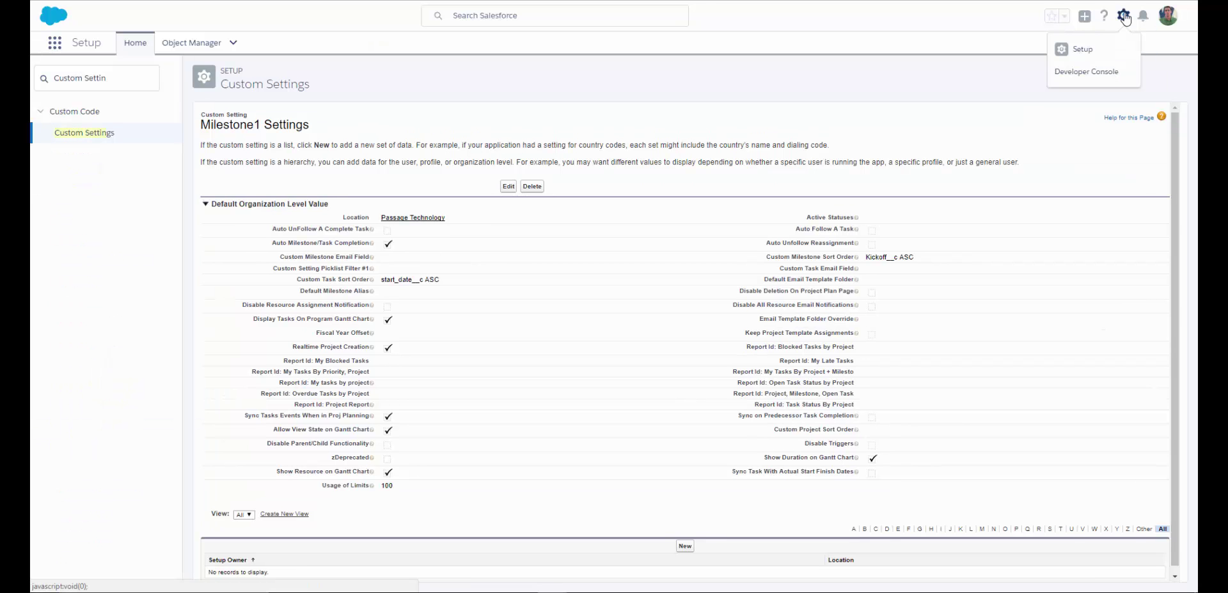
{"action": "left_click", "coordinate": [1086, 57]}
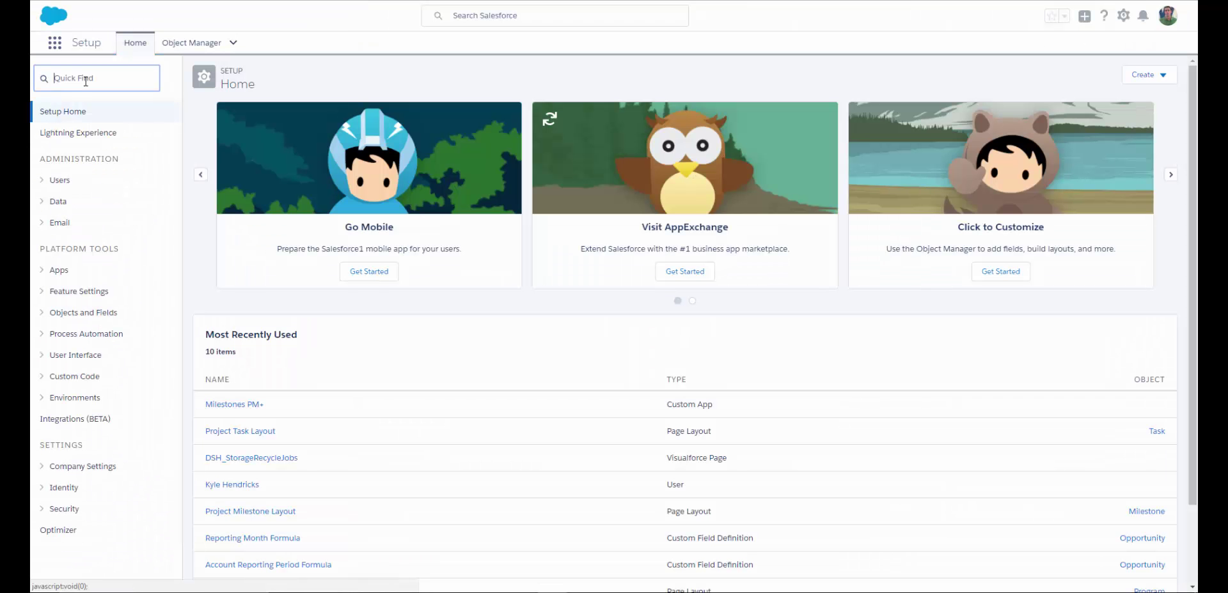
{"action": "type", "text": "L"}
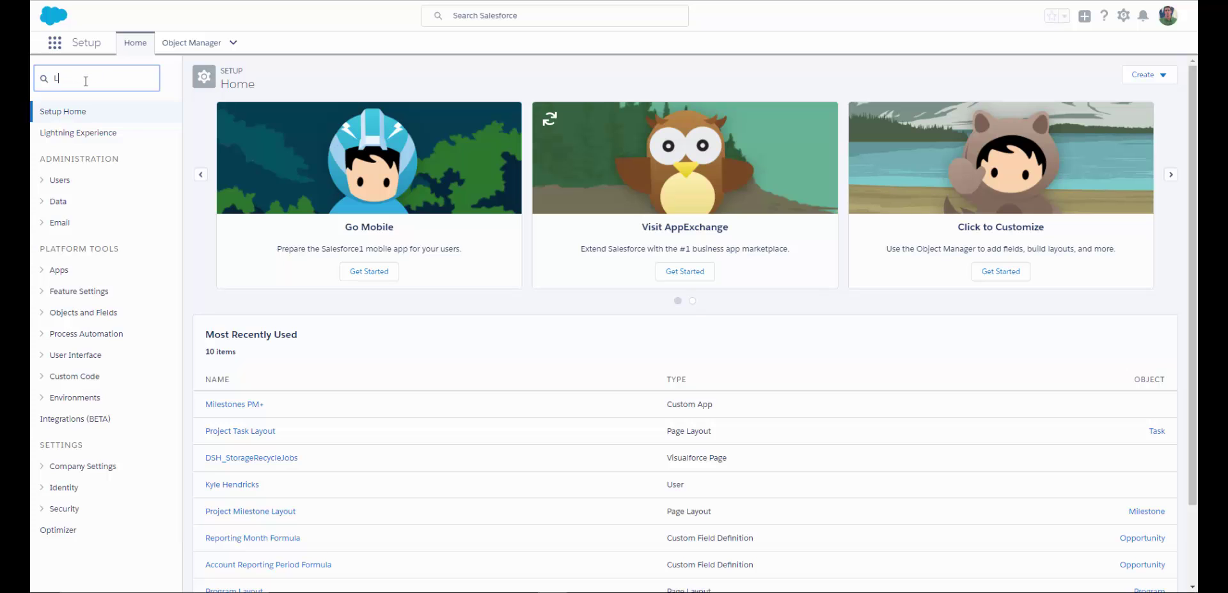
{"action": "type", "text": "ightning Sy"}
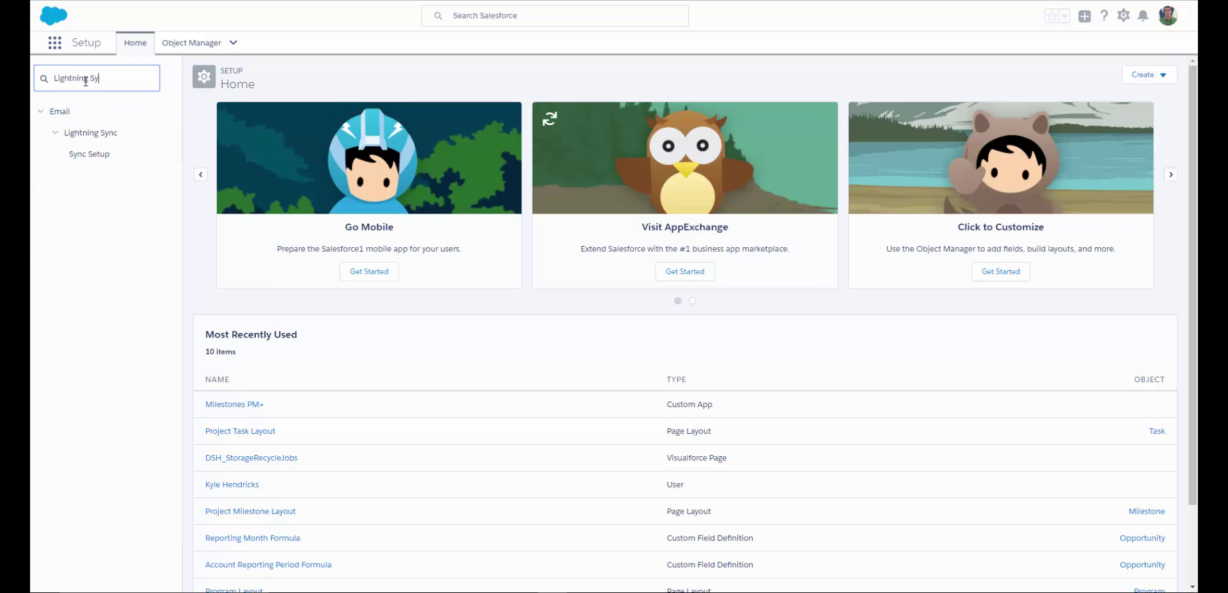
{"action": "left_click", "coordinate": [90, 158]}
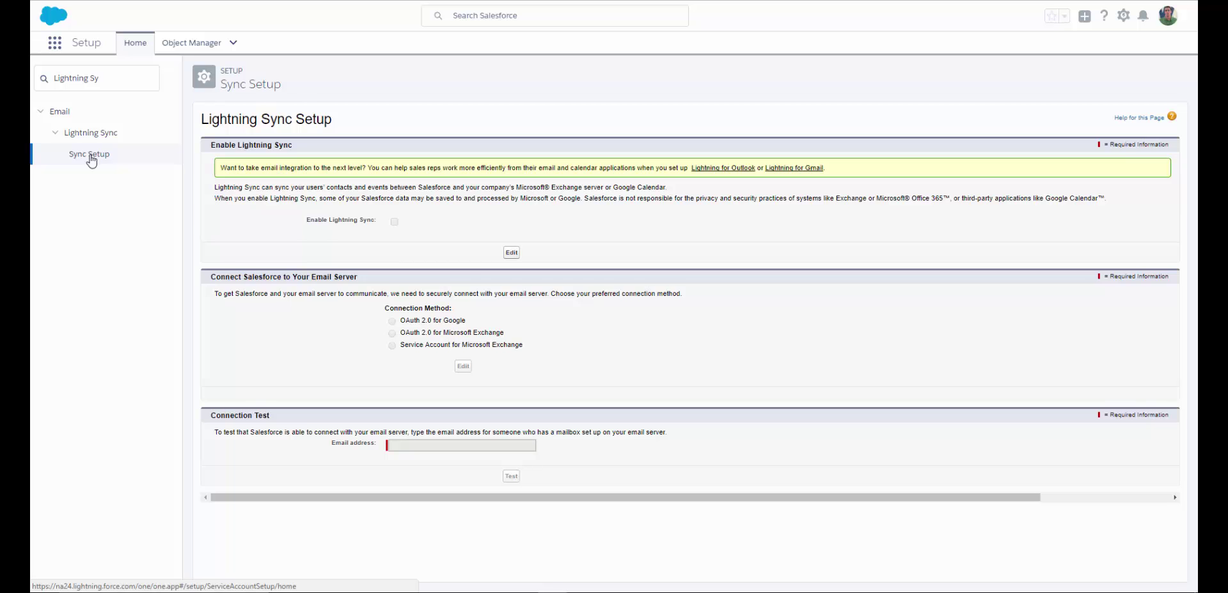
Broaden the Quick Find search to 'Lightning' and open Lightning for Gmail settings
{"action": "left_click", "coordinate": [91, 79]}
{"action": "key", "text": "BackSpace"}
{"action": "key", "text": "BackSpace"}
{"action": "key", "text": "BackSpace"}
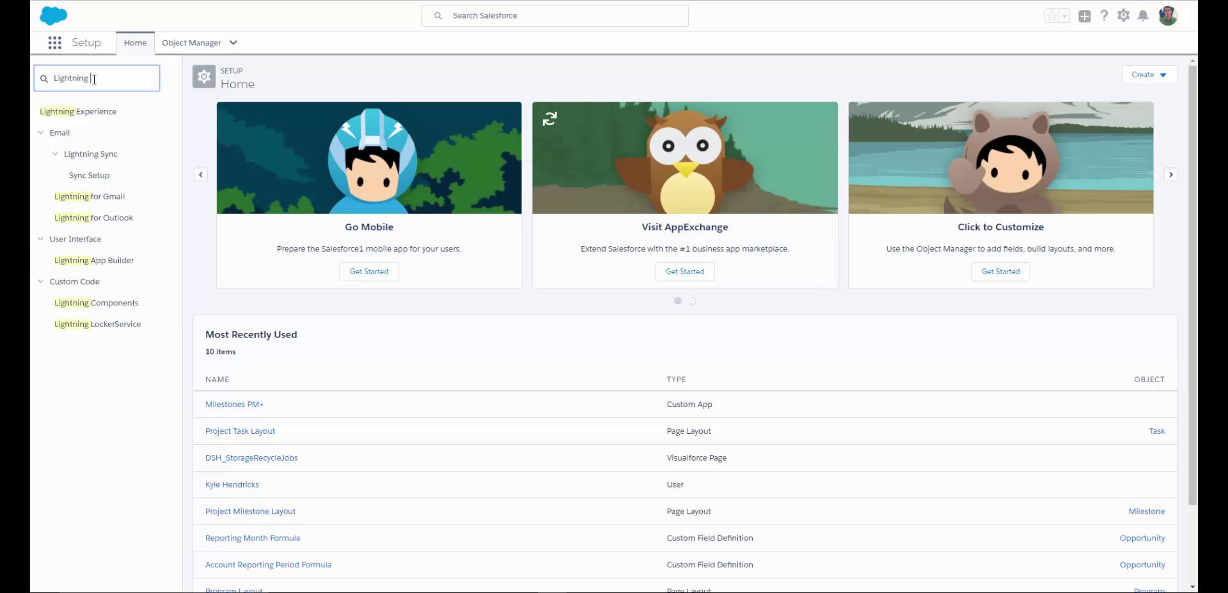
{"action": "left_click", "coordinate": [106, 200]}
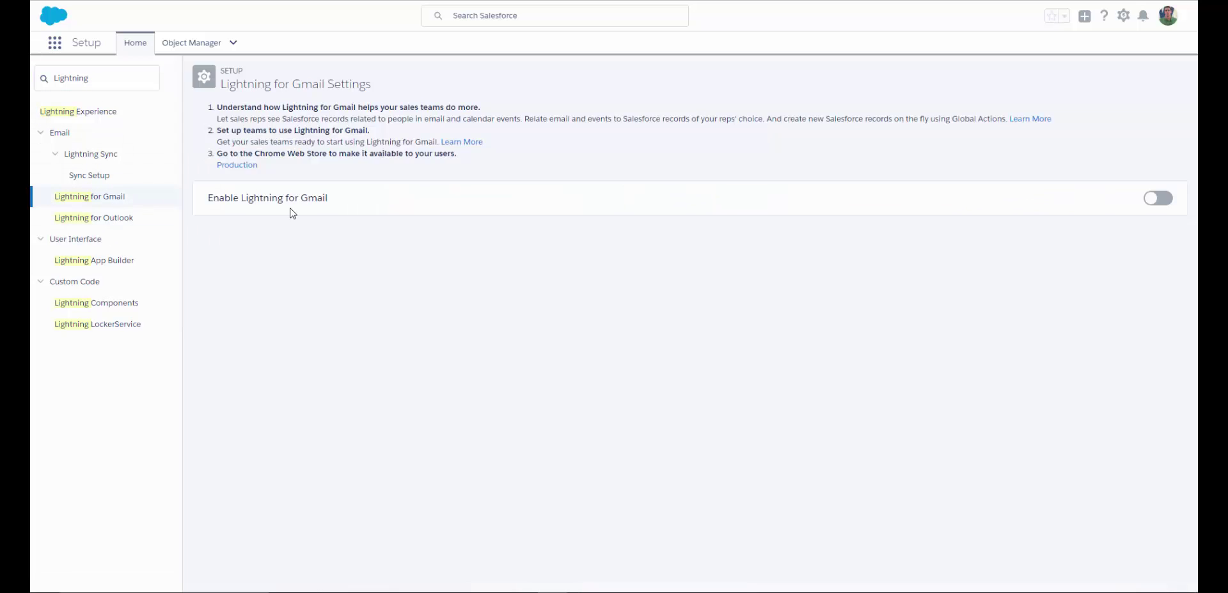